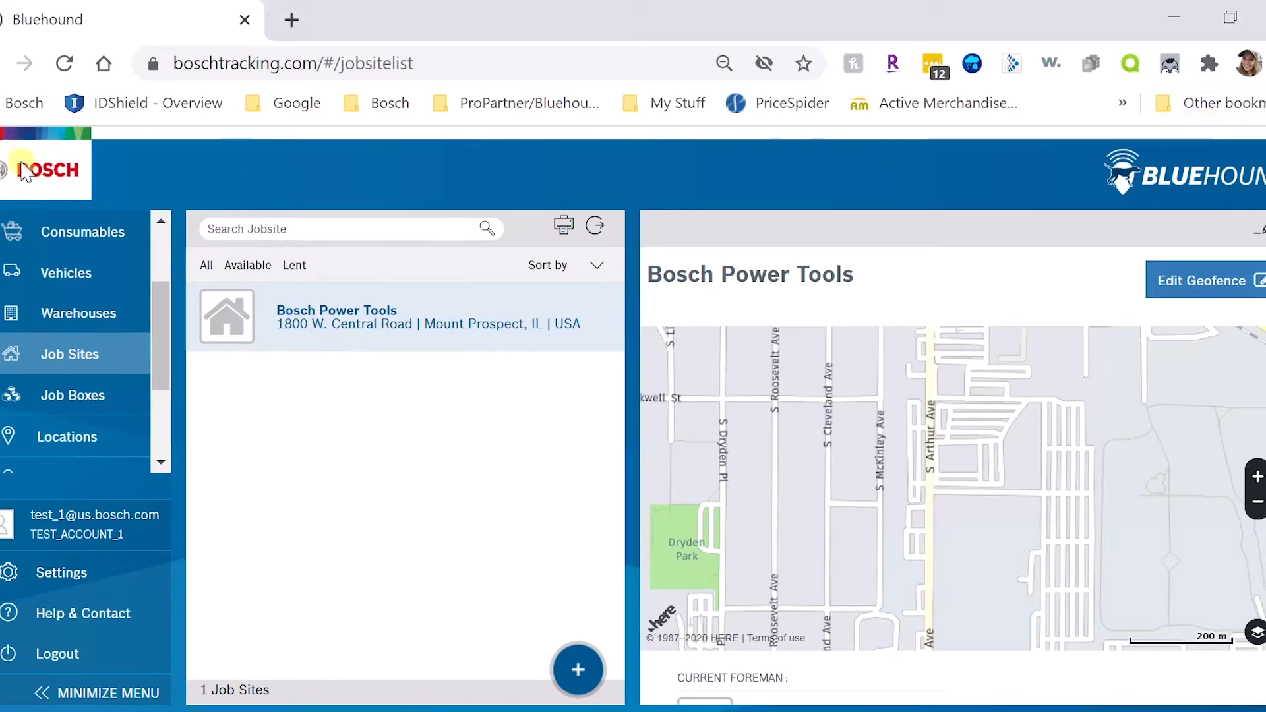
Step: Open the Job Sites list and locate the W Central Rd area on the Bosch Power Tools map
scroll(158, 237, up, 3)
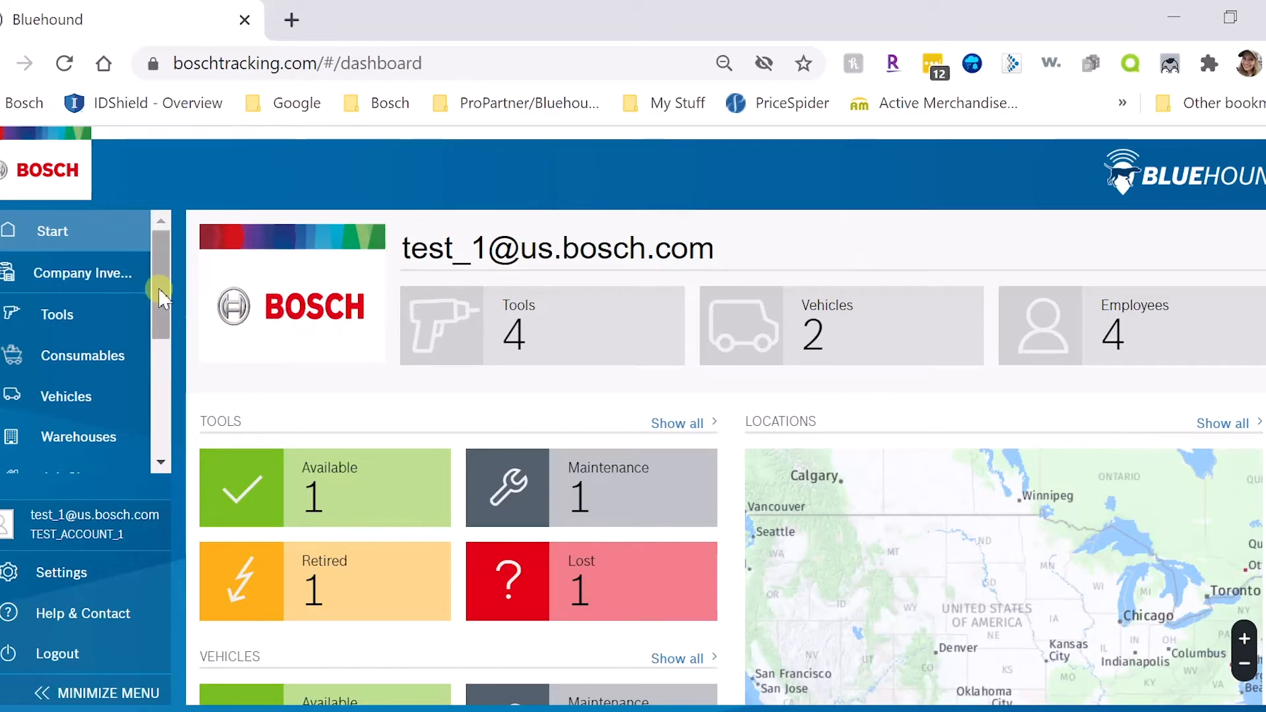
drag(159, 291, 136, 356)
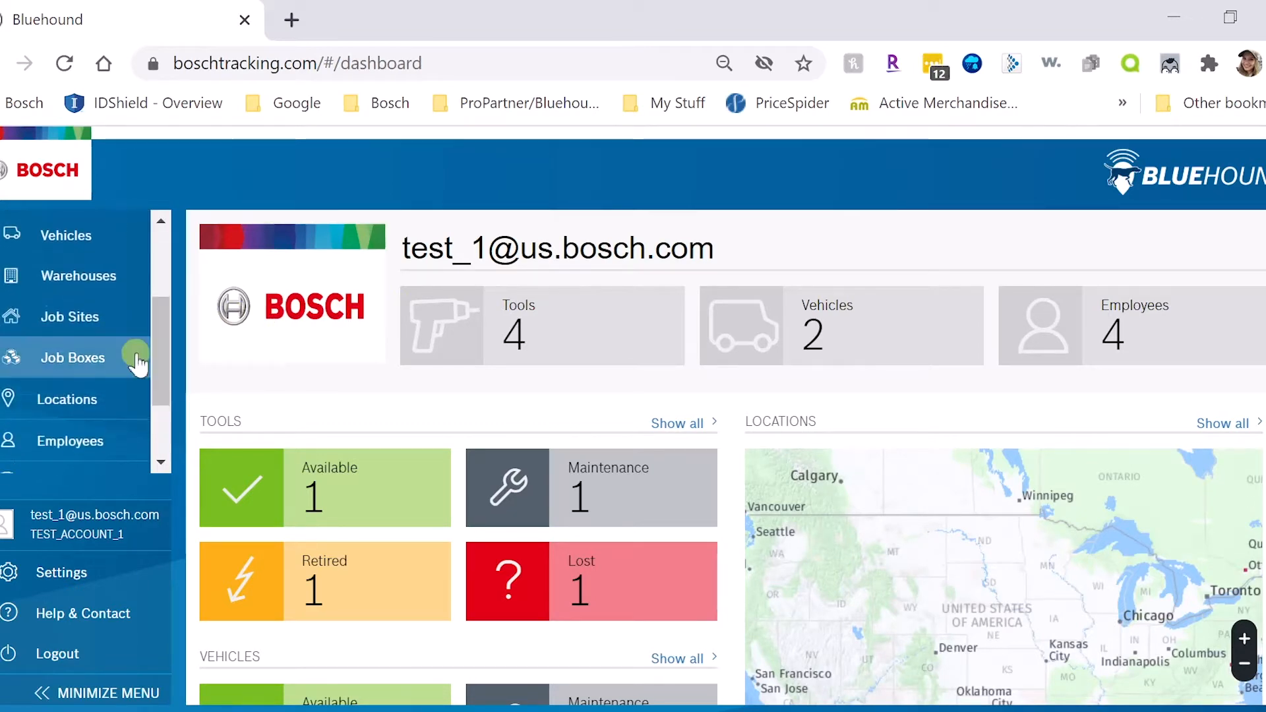
click(107, 323)
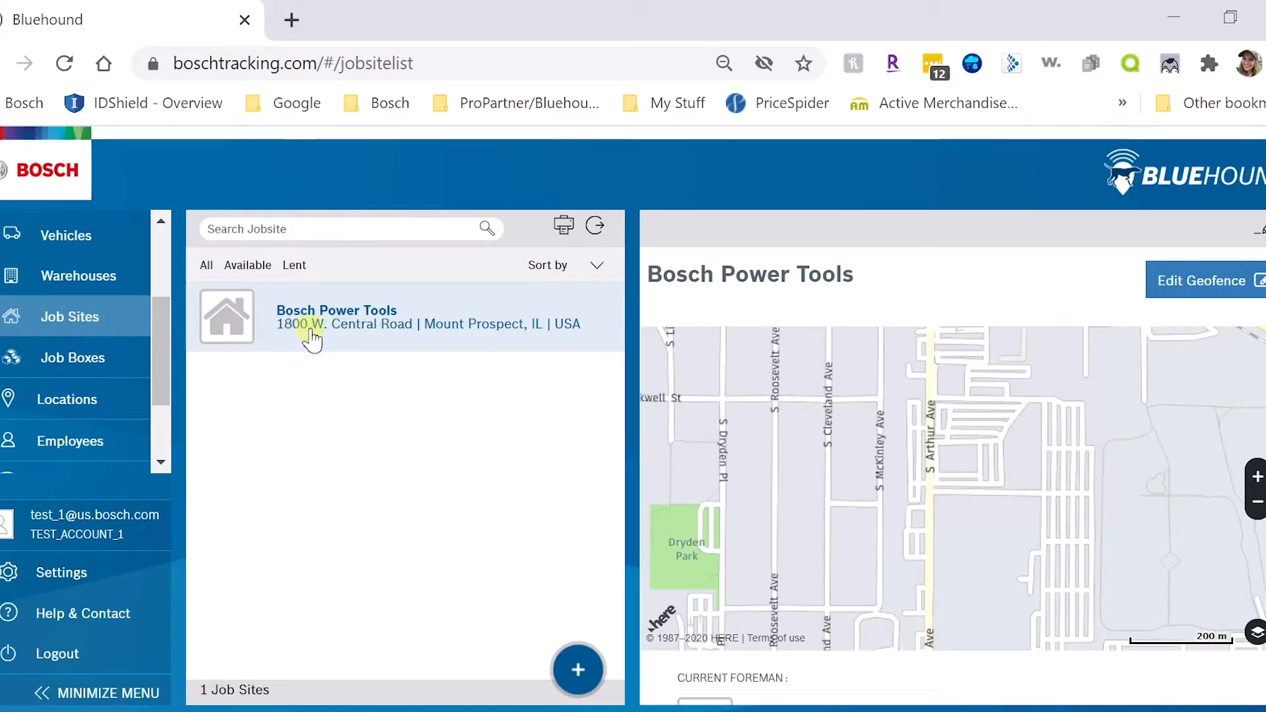
drag(1133, 560, 1106, 419)
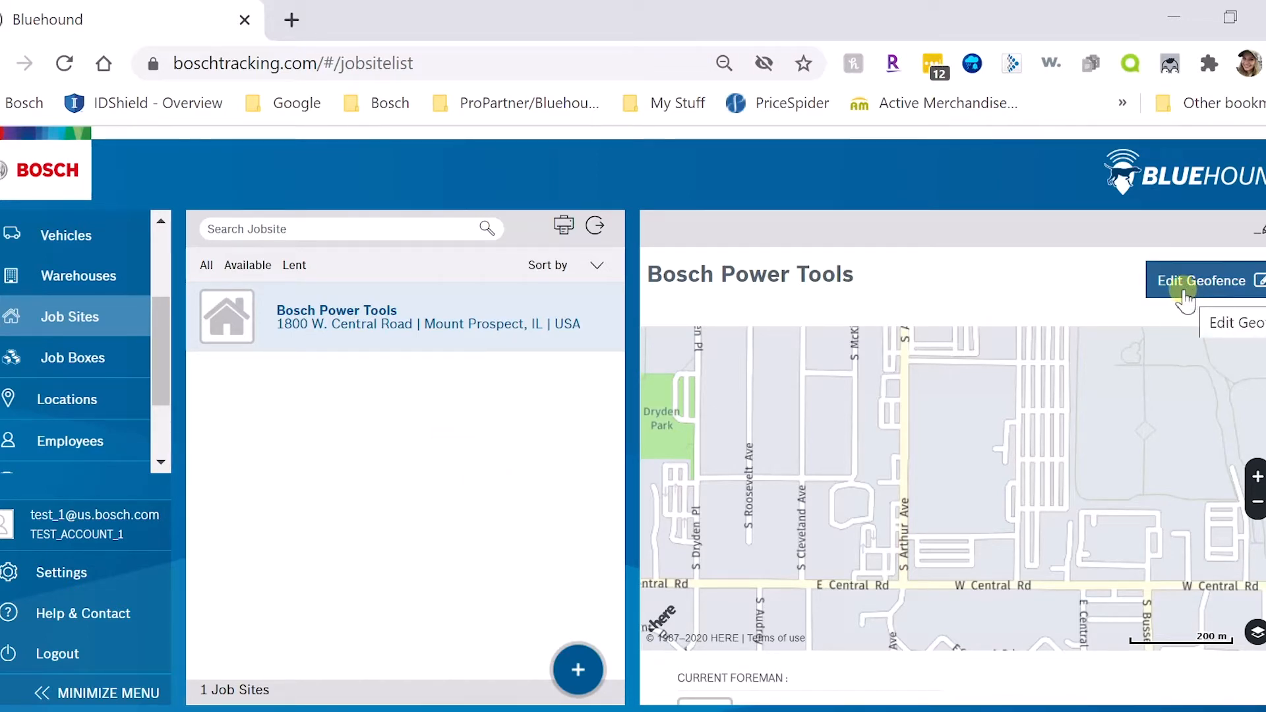
Step: Draw a closed four-corner geofence for Bosch Power Tools around the block east of S Arthur Ave and north of W Central Rd
click(1183, 291)
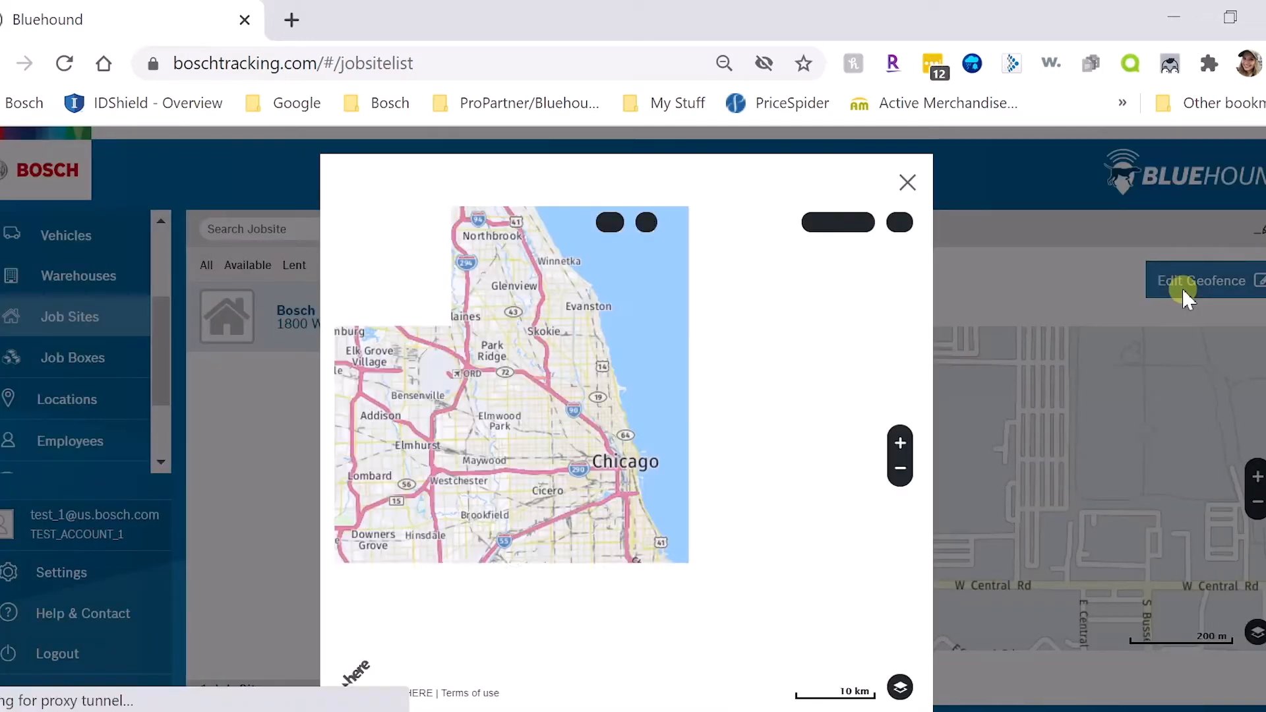
scroll(546, 315, up, 2)
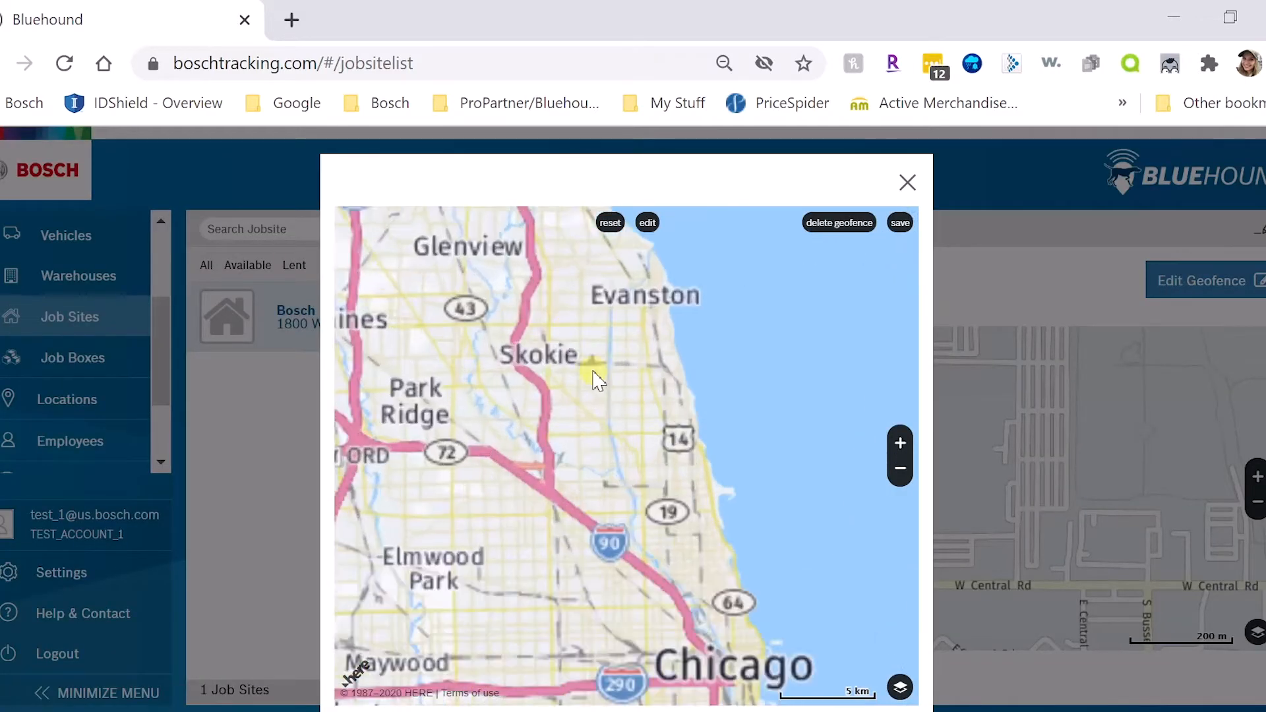
drag(480, 353, 901, 523)
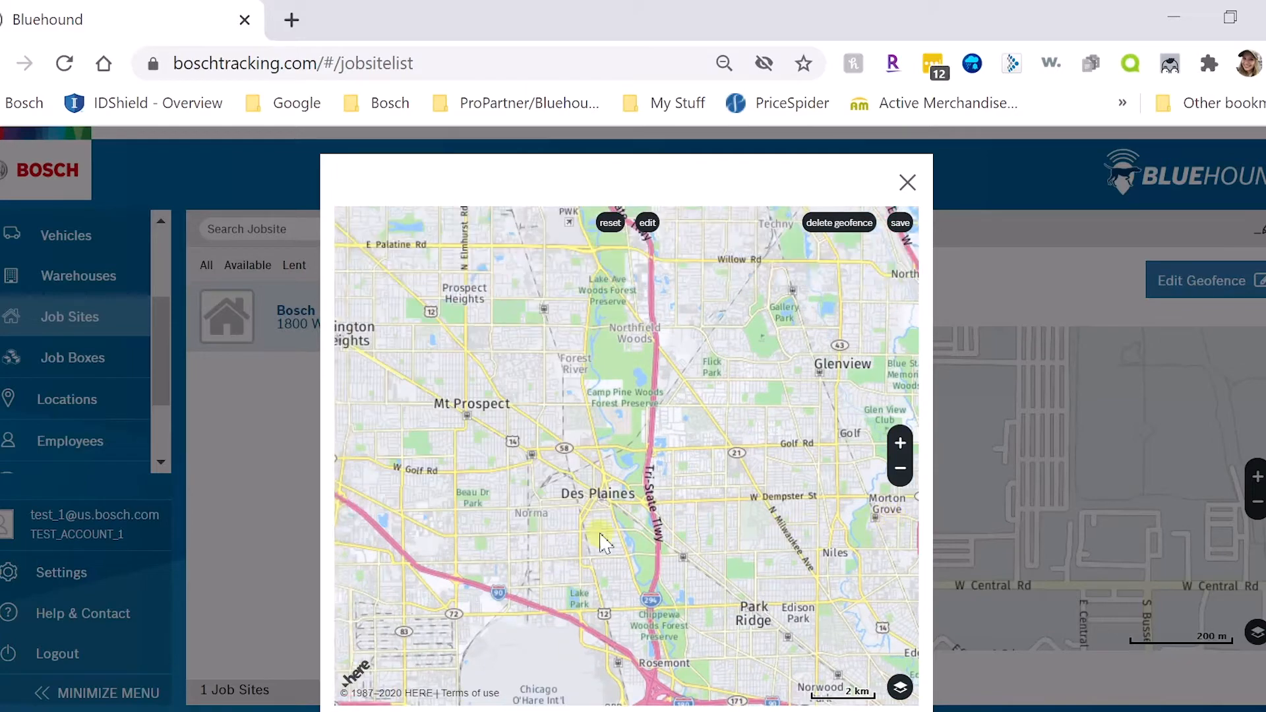
drag(545, 452, 752, 496)
scroll(635, 473, up, 1)
scroll(635, 473, up, 2)
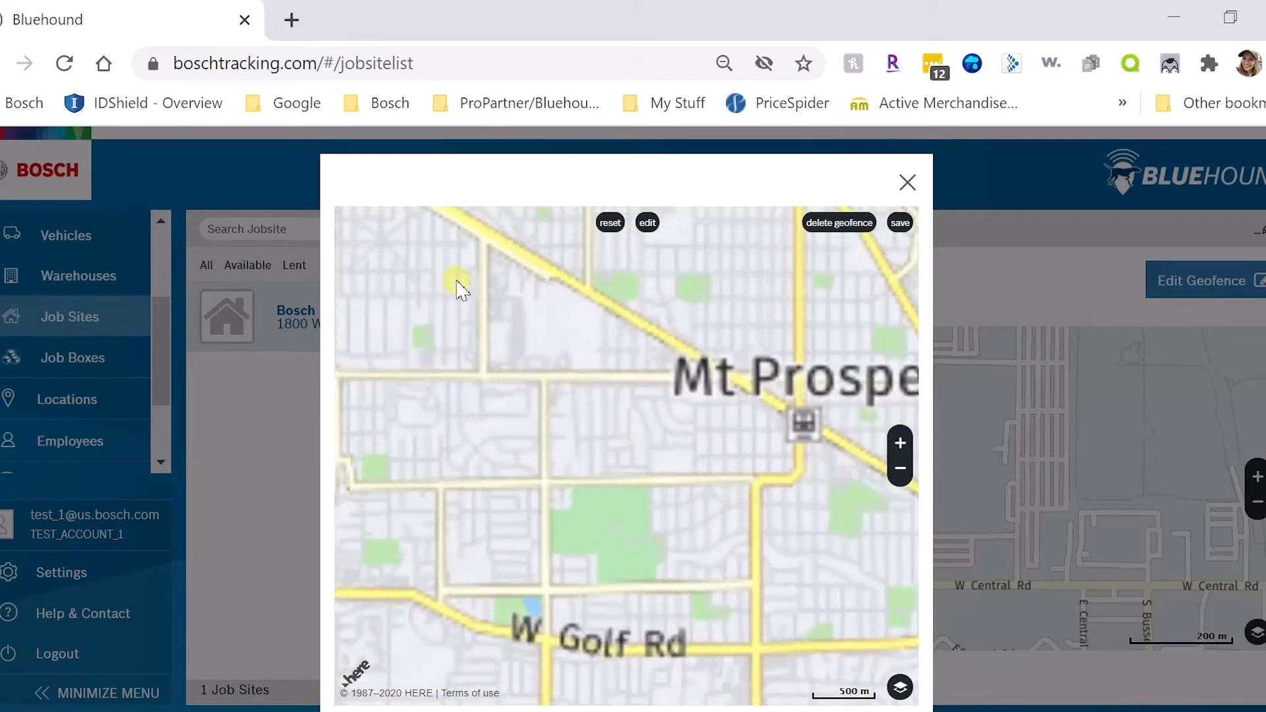
drag(447, 276, 546, 376)
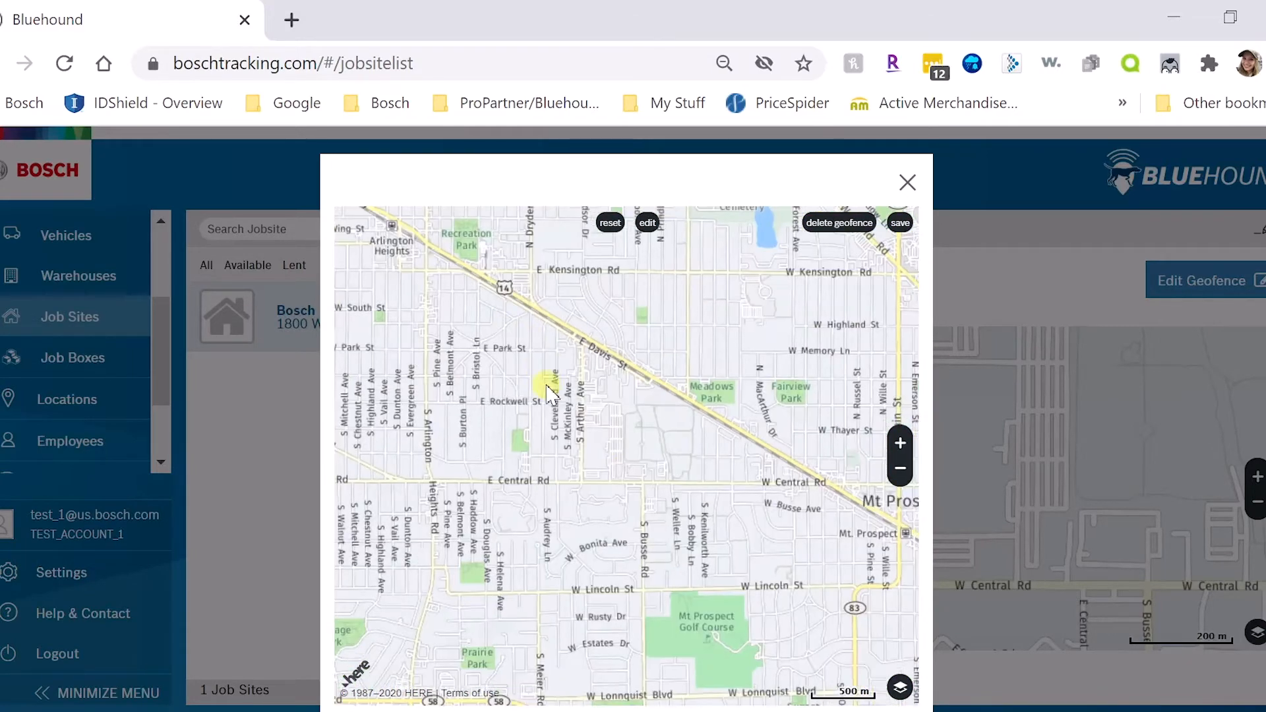
scroll(553, 455, up, 2)
drag(521, 490, 708, 709)
drag(664, 601, 622, 558)
scroll(613, 488, up, 2)
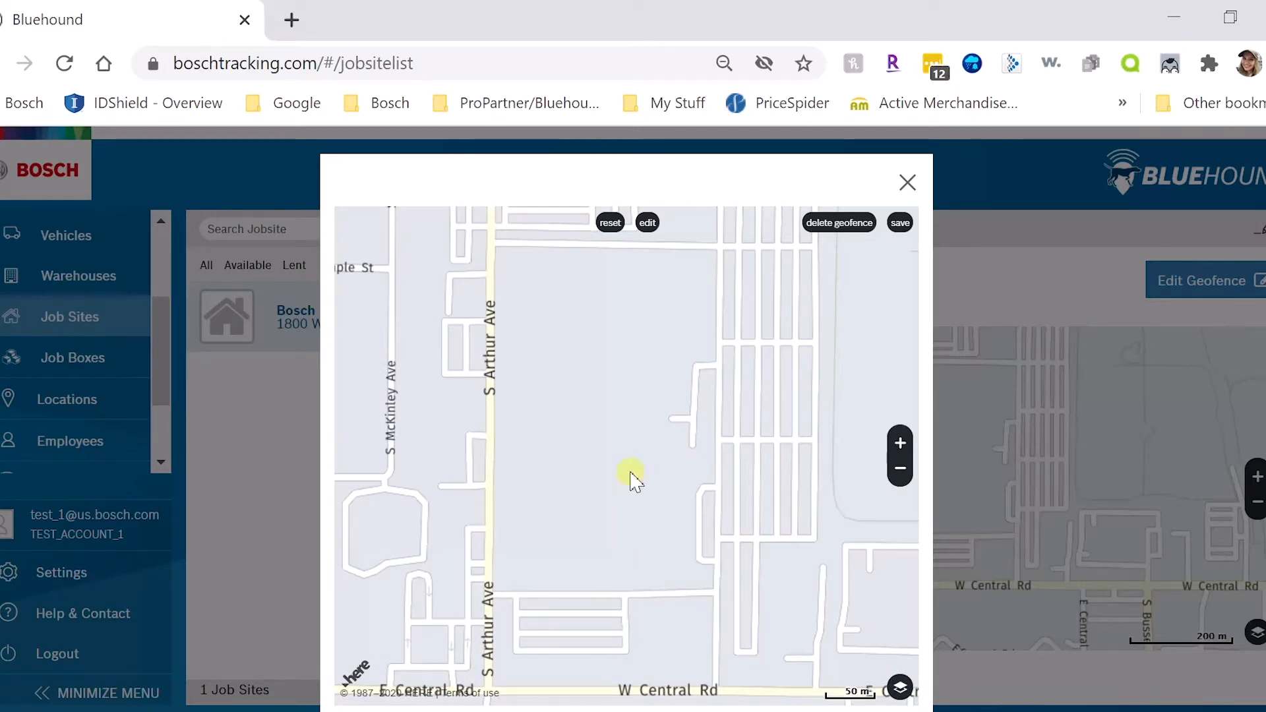
click(648, 223)
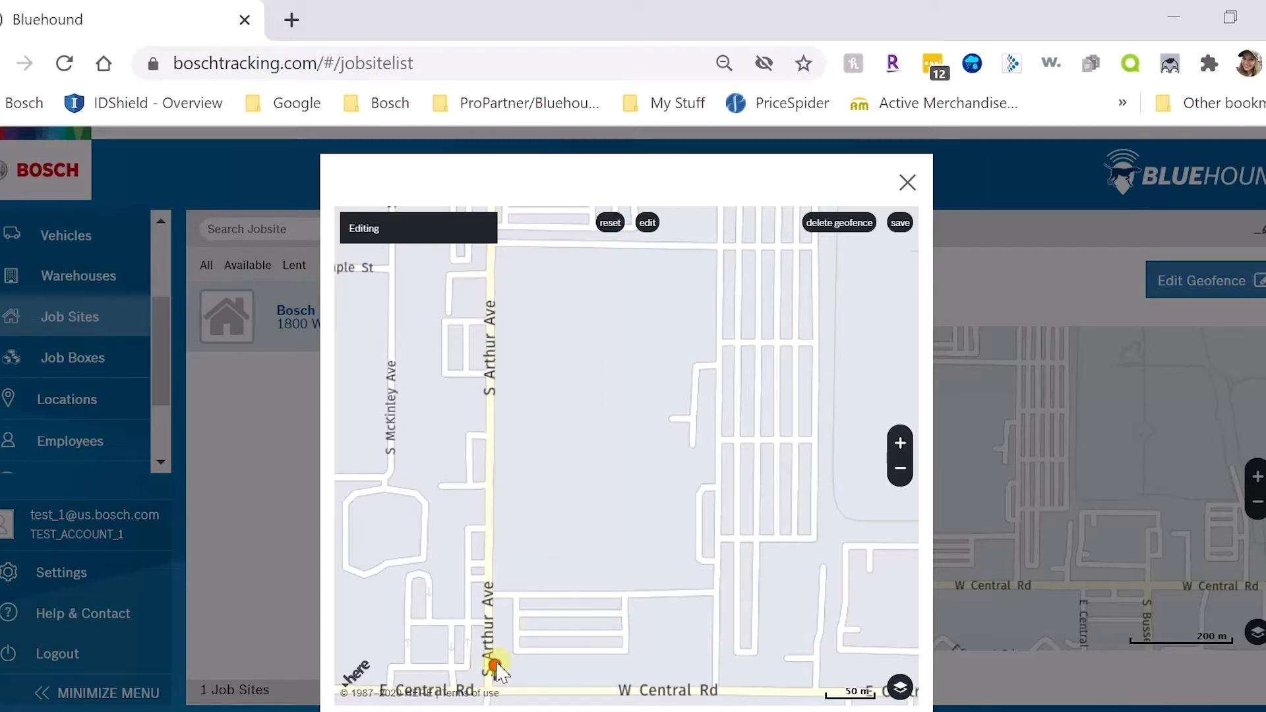
click(710, 674)
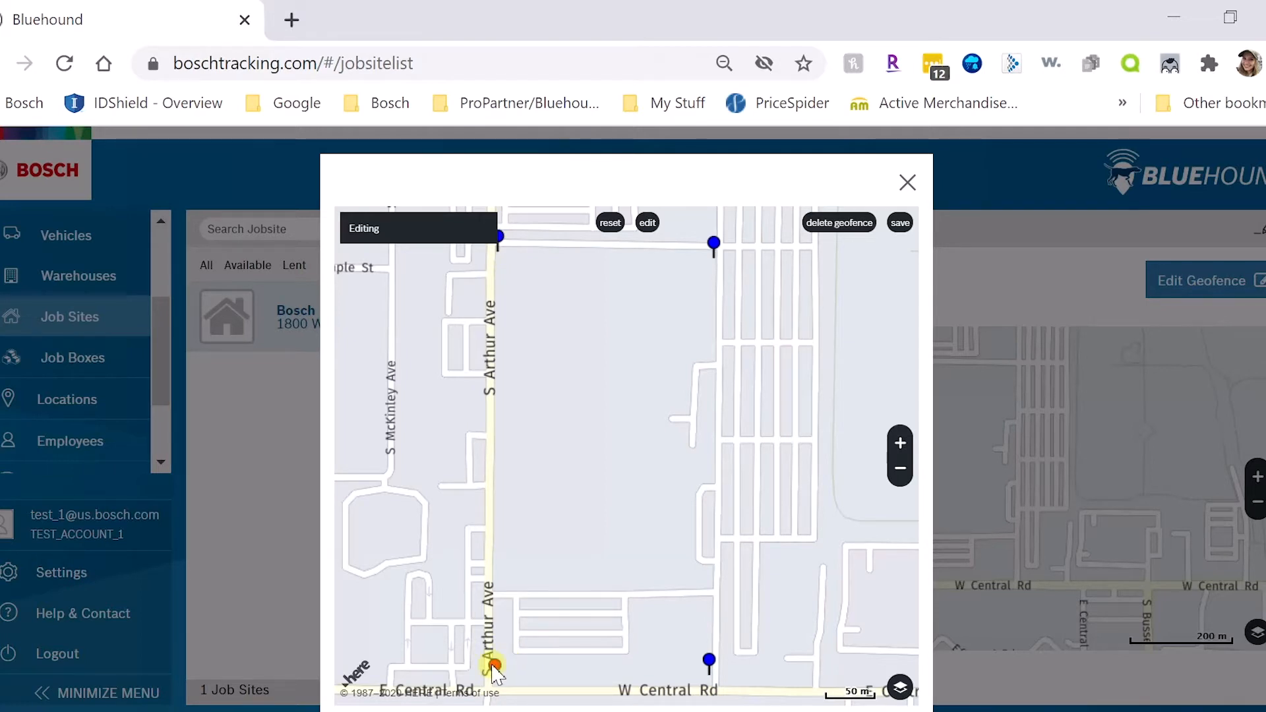
click(492, 667)
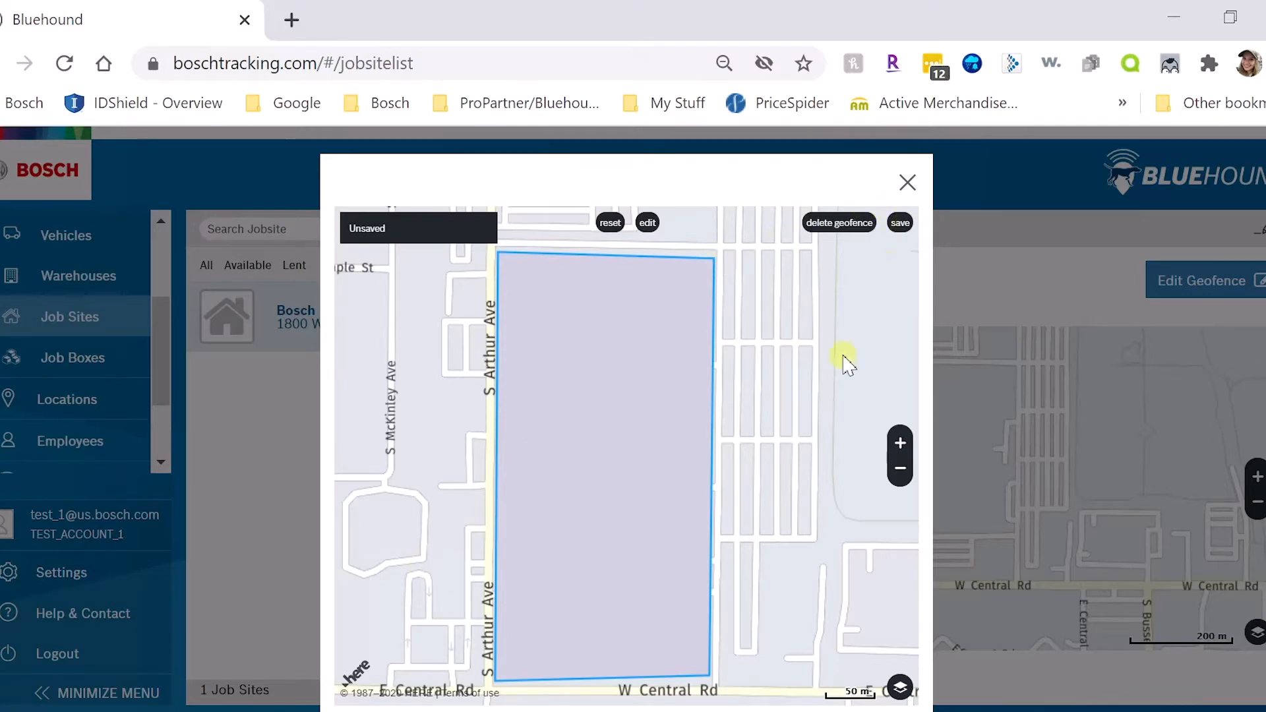
Step: Save the Bosch Power Tools geofence and close the geofence editor
scroll(736, 433, down, 2)
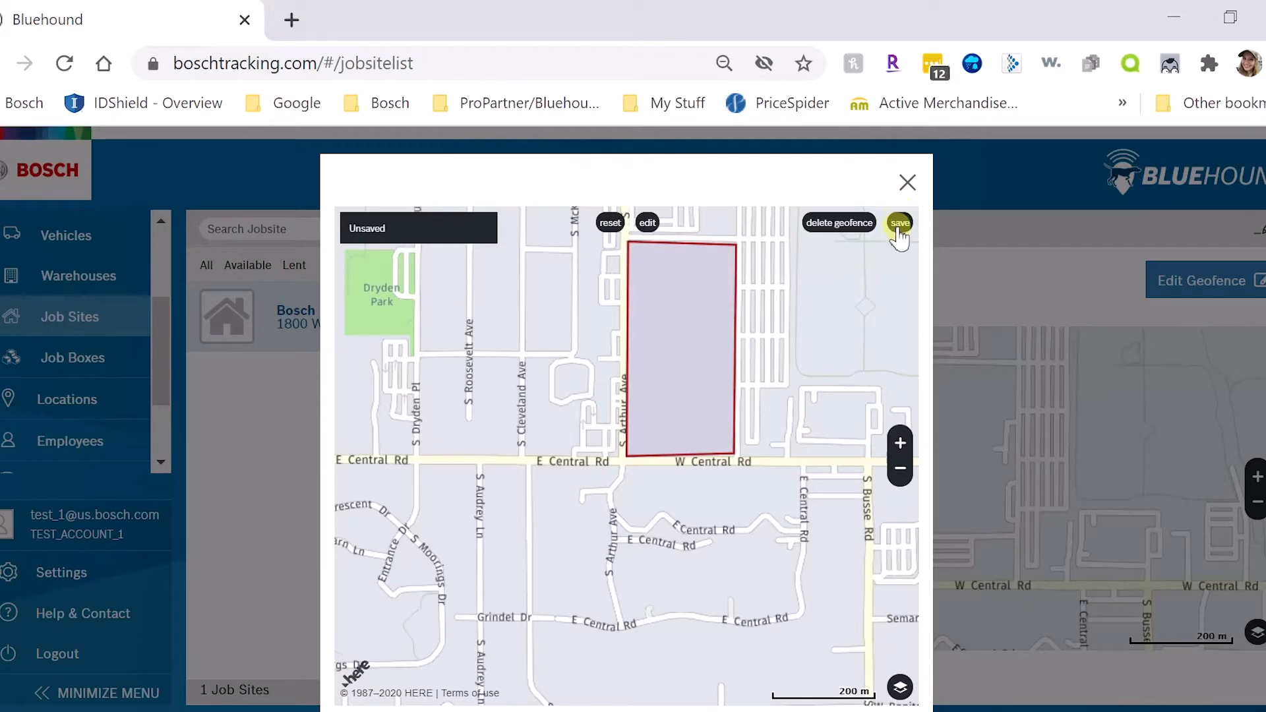
click(906, 181)
click(906, 180)
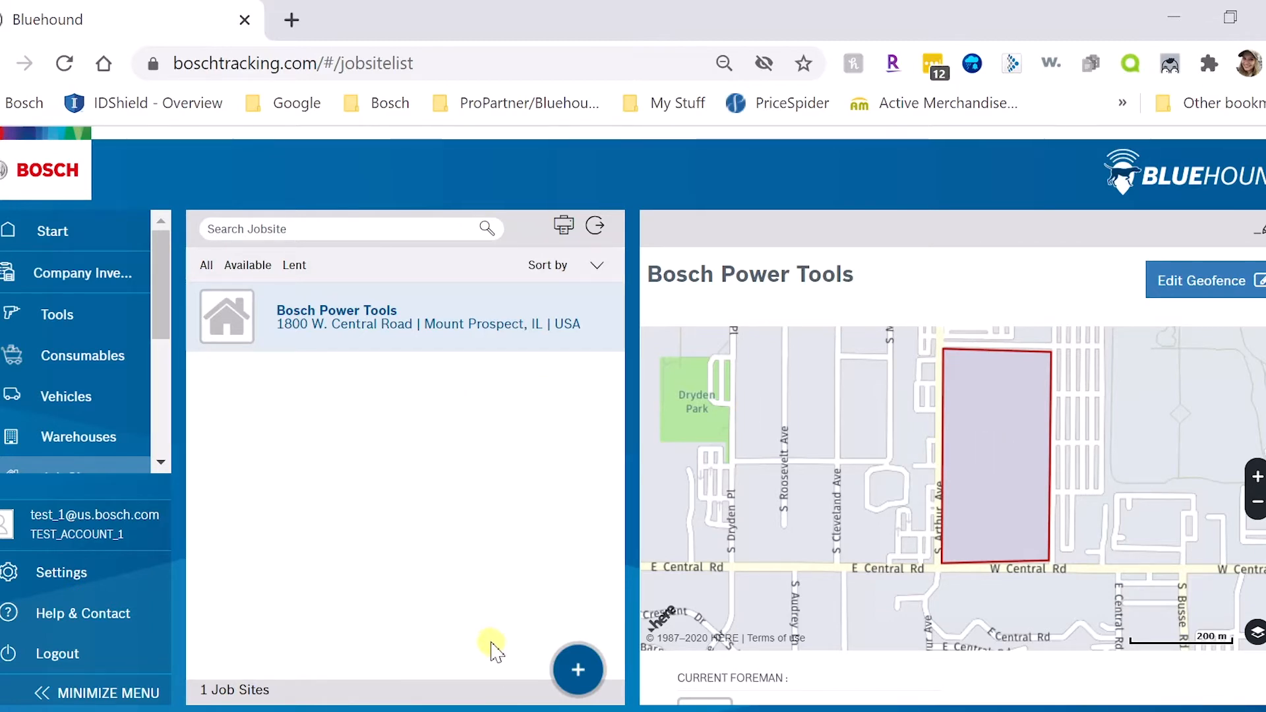
Step: Start creating a new jobsite and name it Job Site 2
click(578, 679)
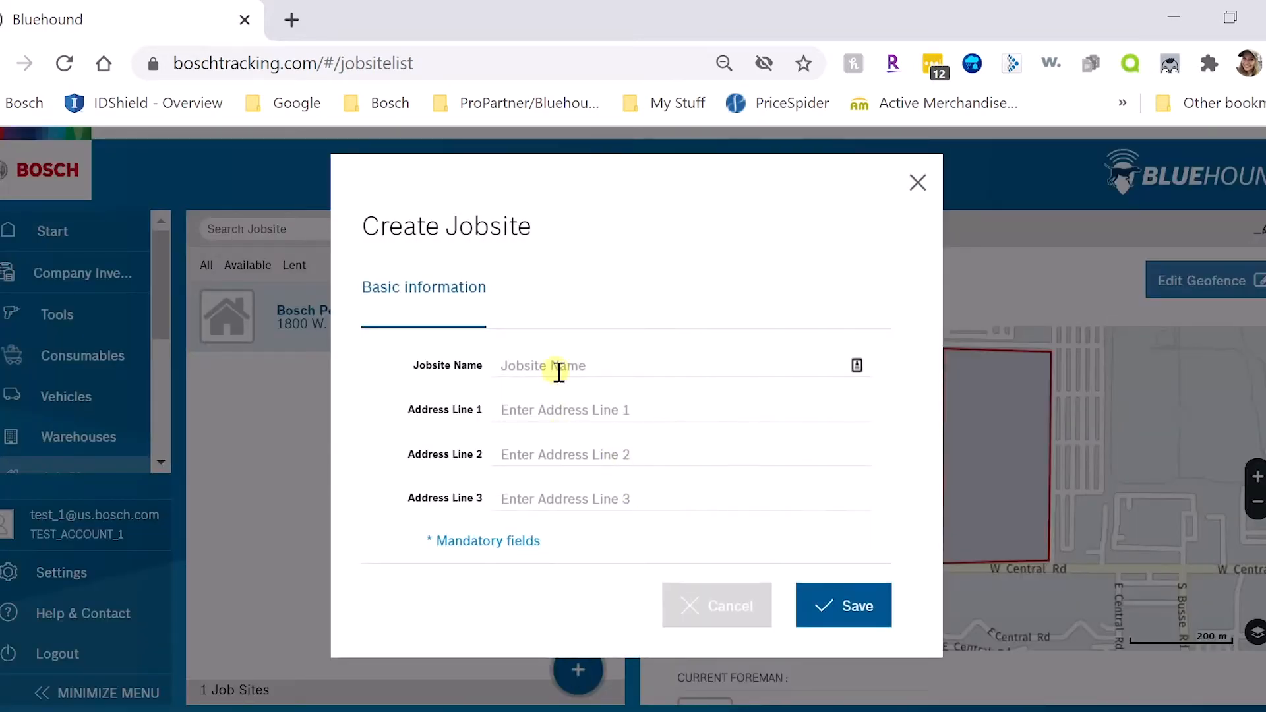
click(559, 369)
text(d)
key(BackSpace)
key(BackSpace)
Step: Enter the new jobsite's street address, its city, state and ZIP code, and USA on the three address lines, and save the jobsite
click(646, 416)
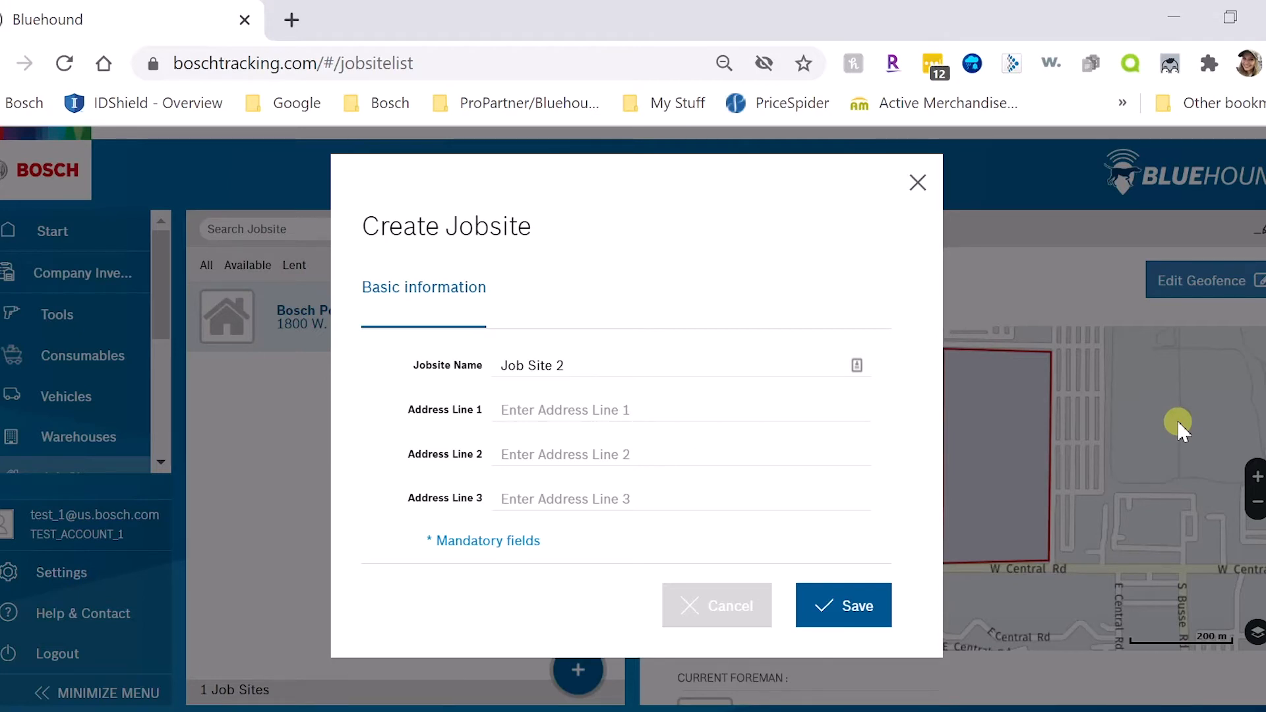
text(1234 Pretend)
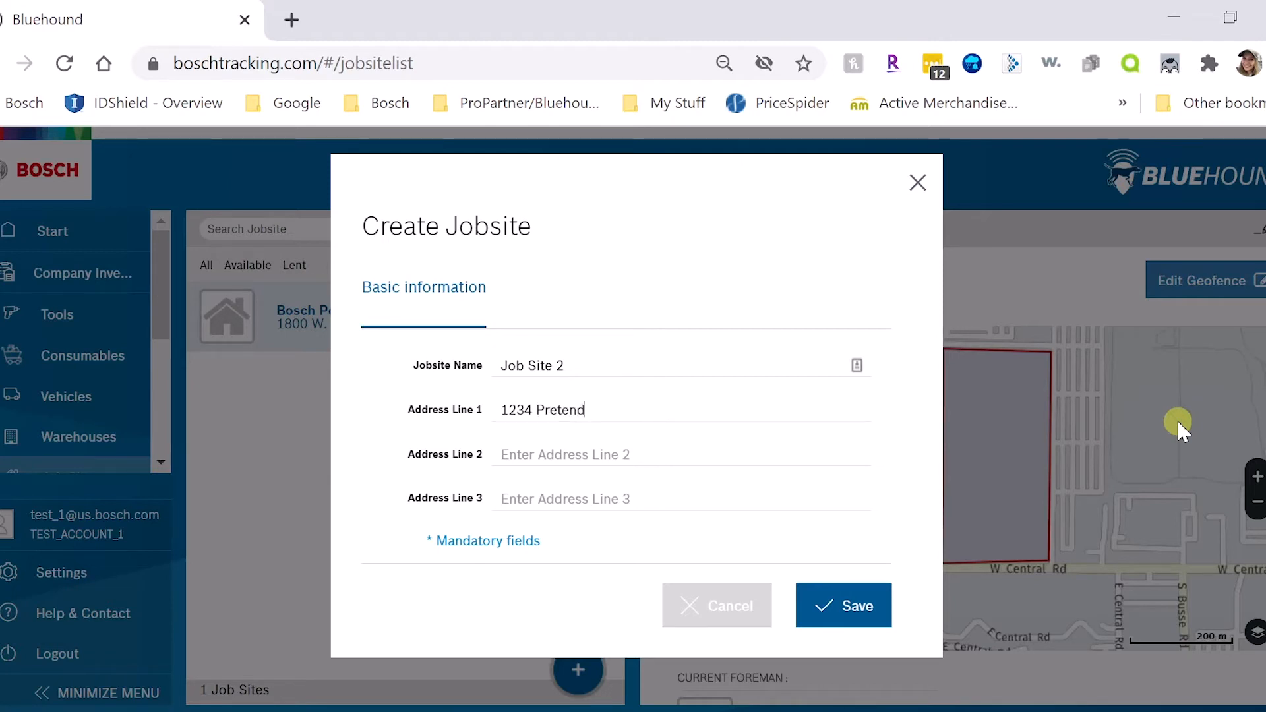
text( Lane)
key(Tab)
text(Pr)
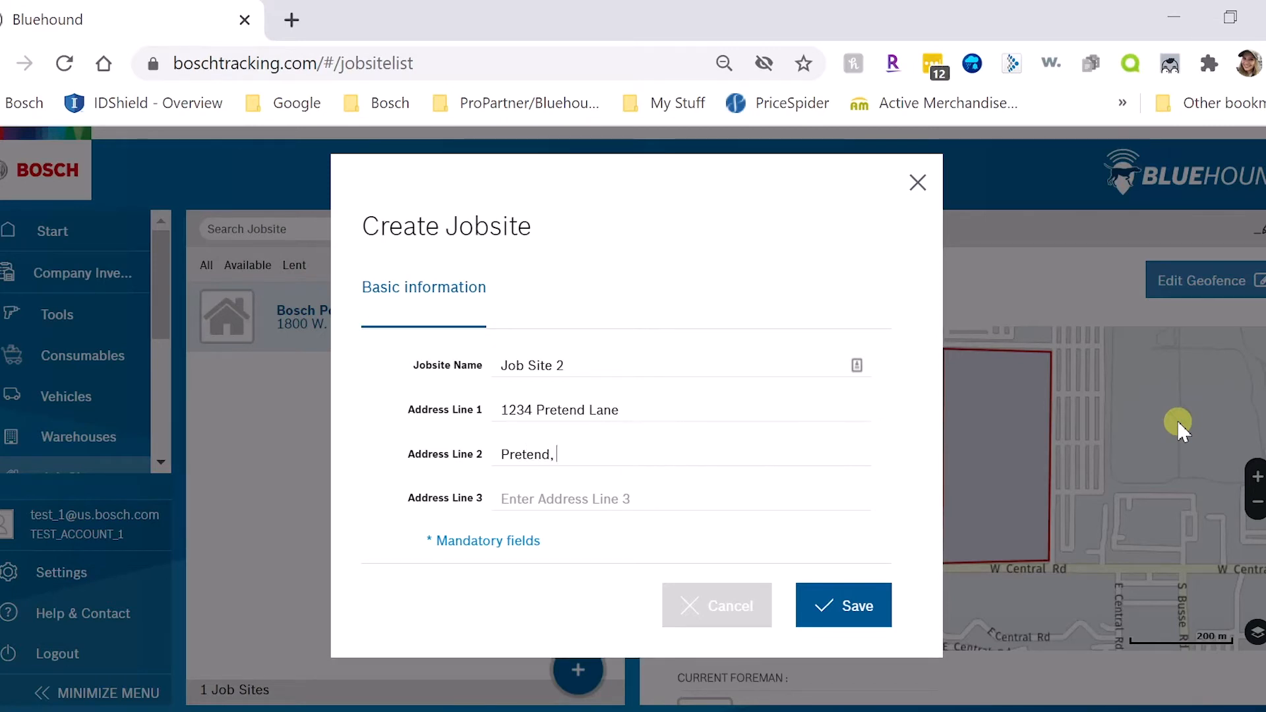
text(etend, IL 60084)
key(Tab)
text(USA)
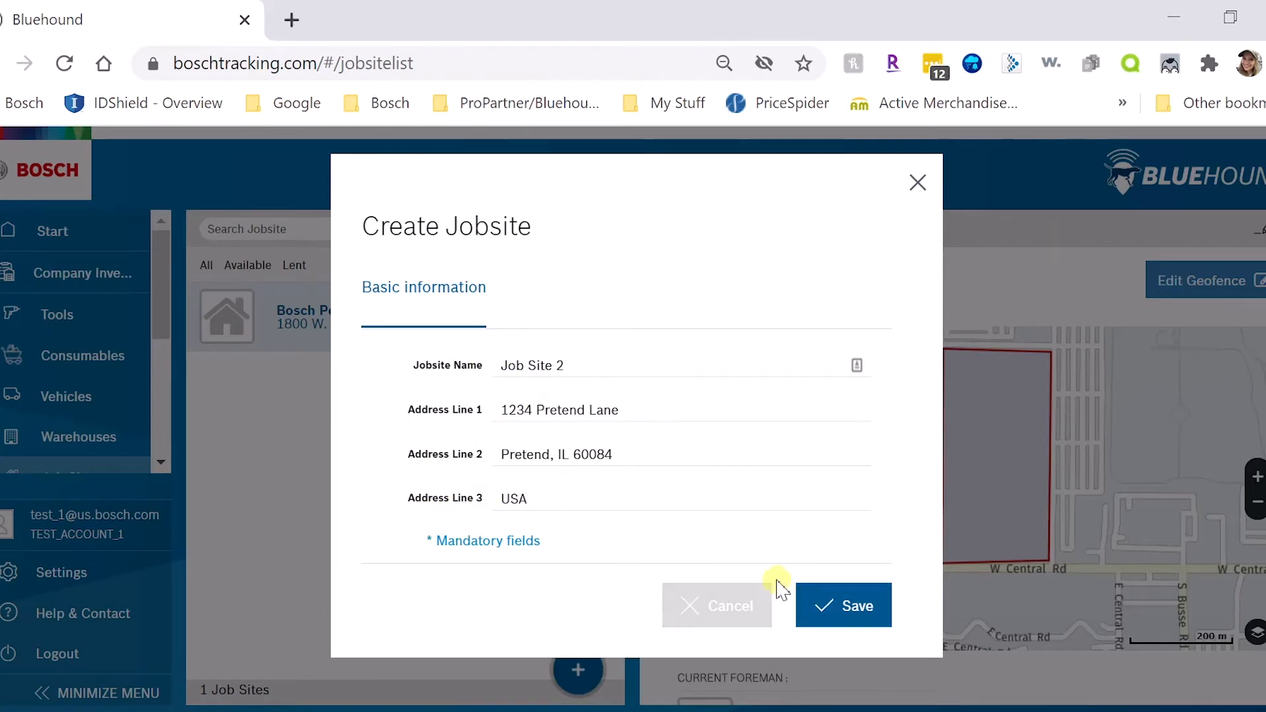
click(856, 599)
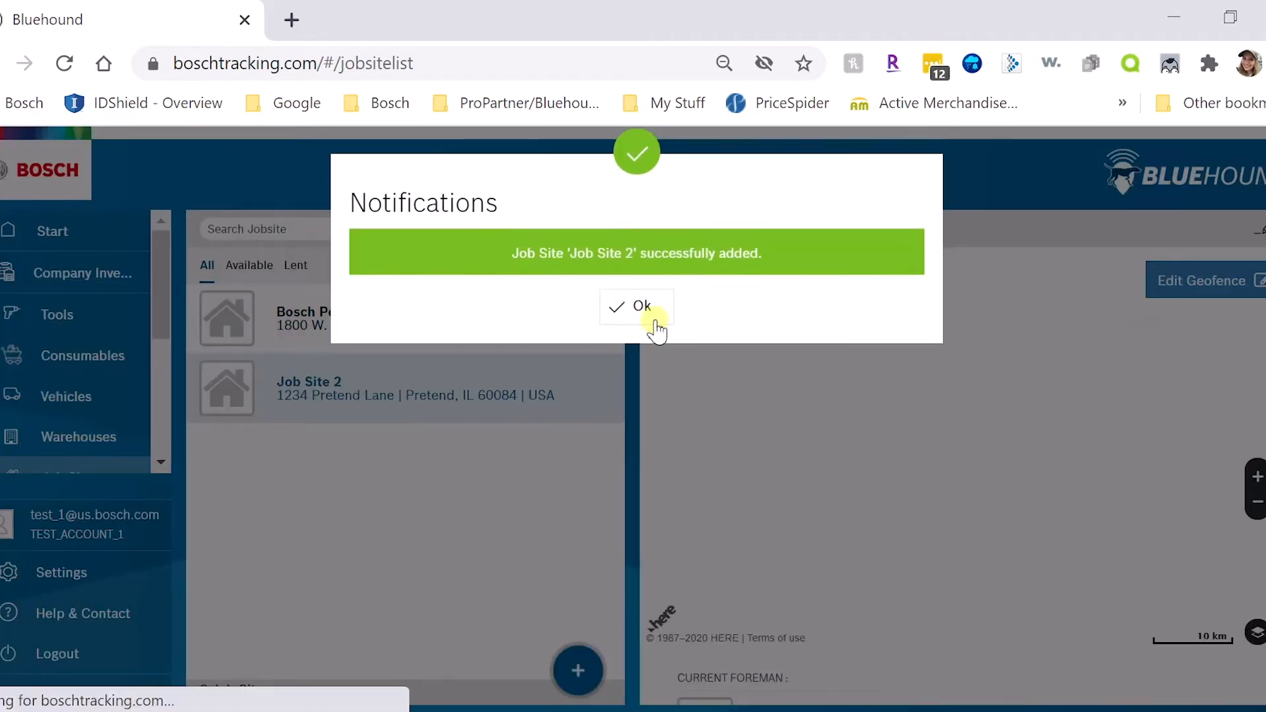
click(641, 320)
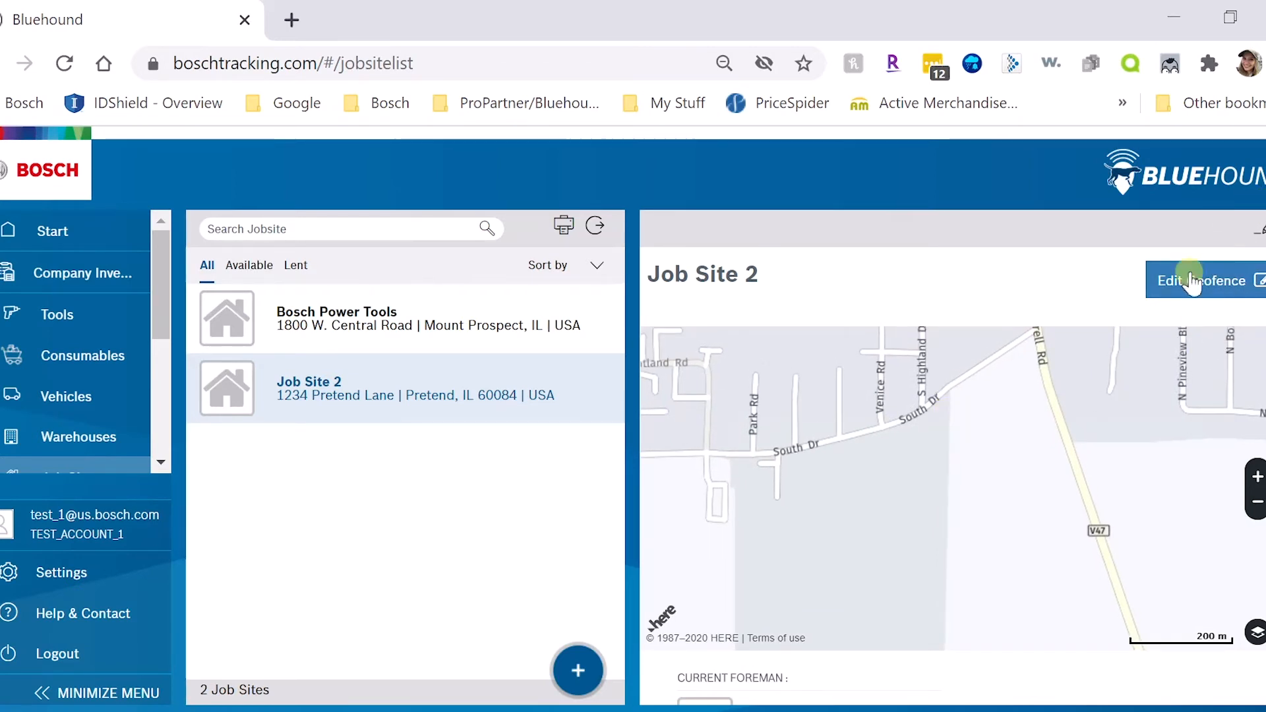
Step: Delete the jobsite Job Site 2 and dismiss the notification
click(1261, 226)
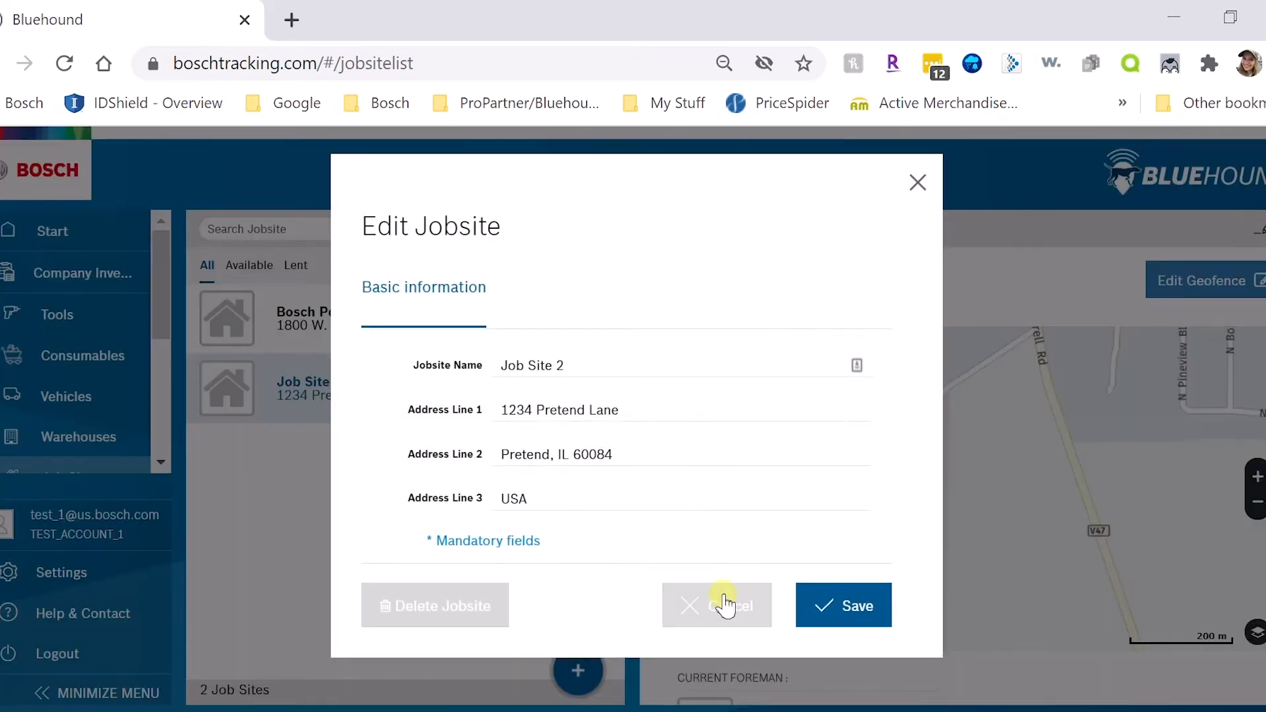
click(462, 615)
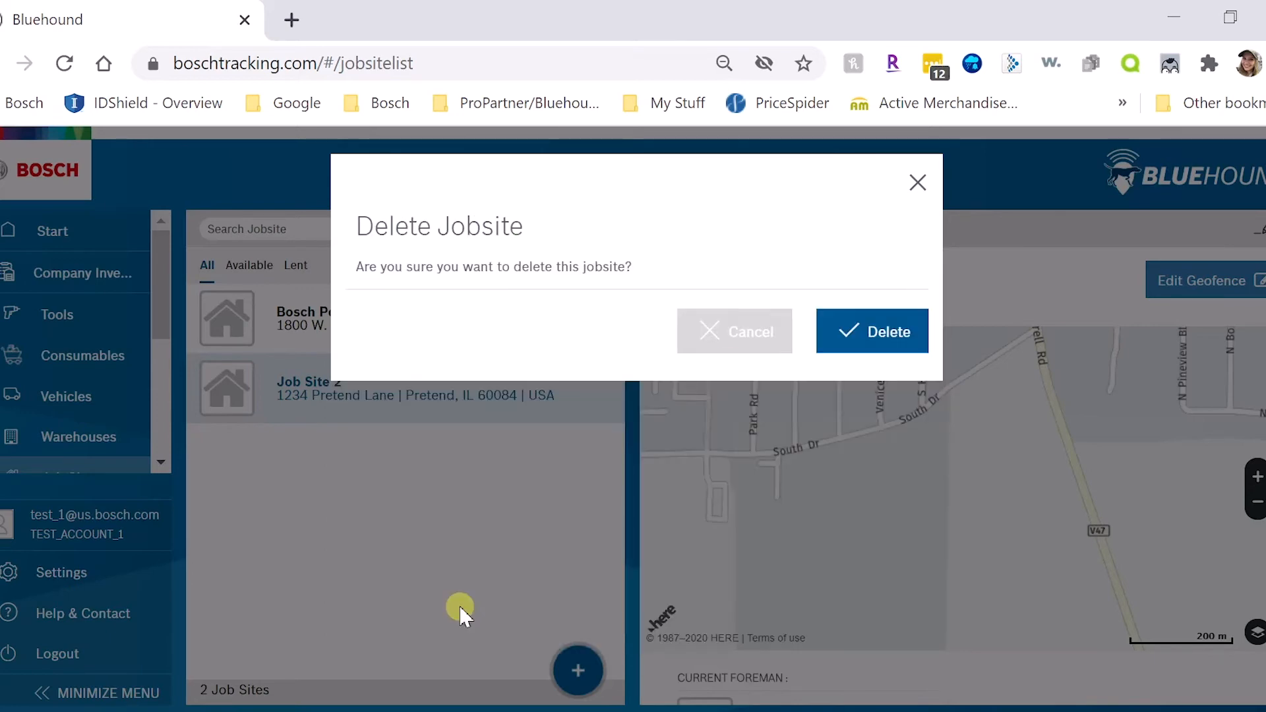
click(896, 333)
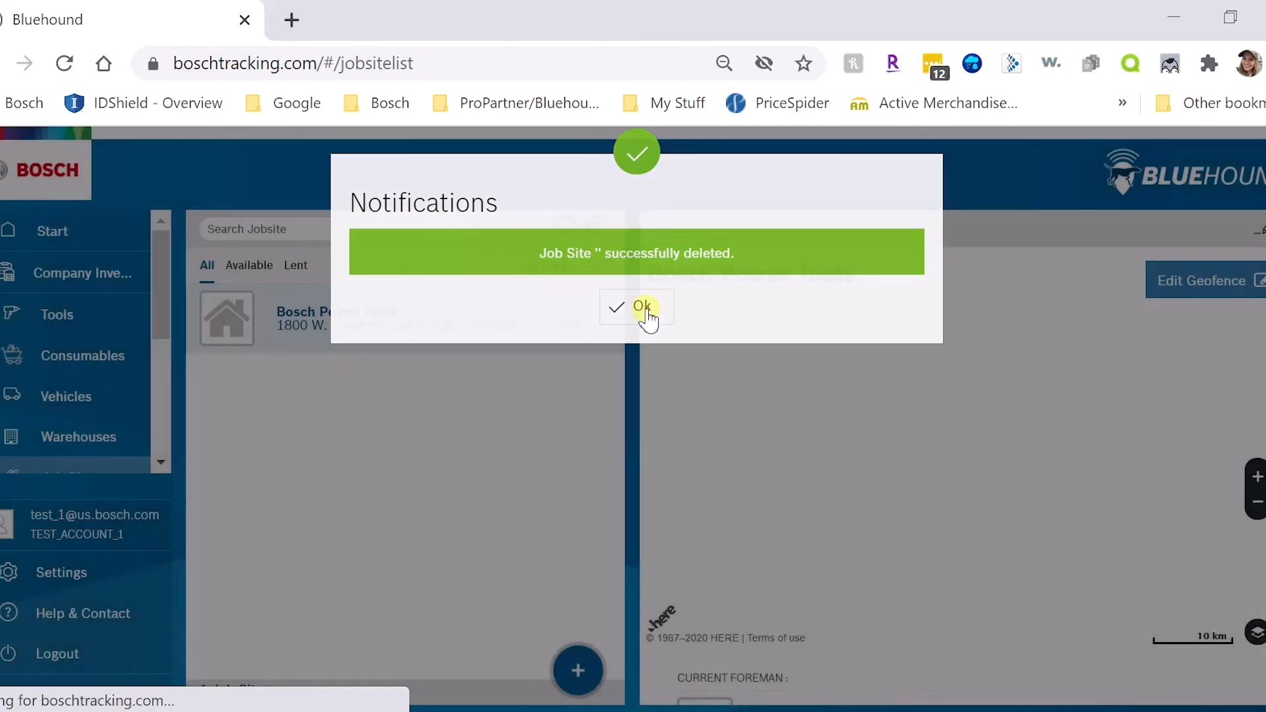
click(644, 308)
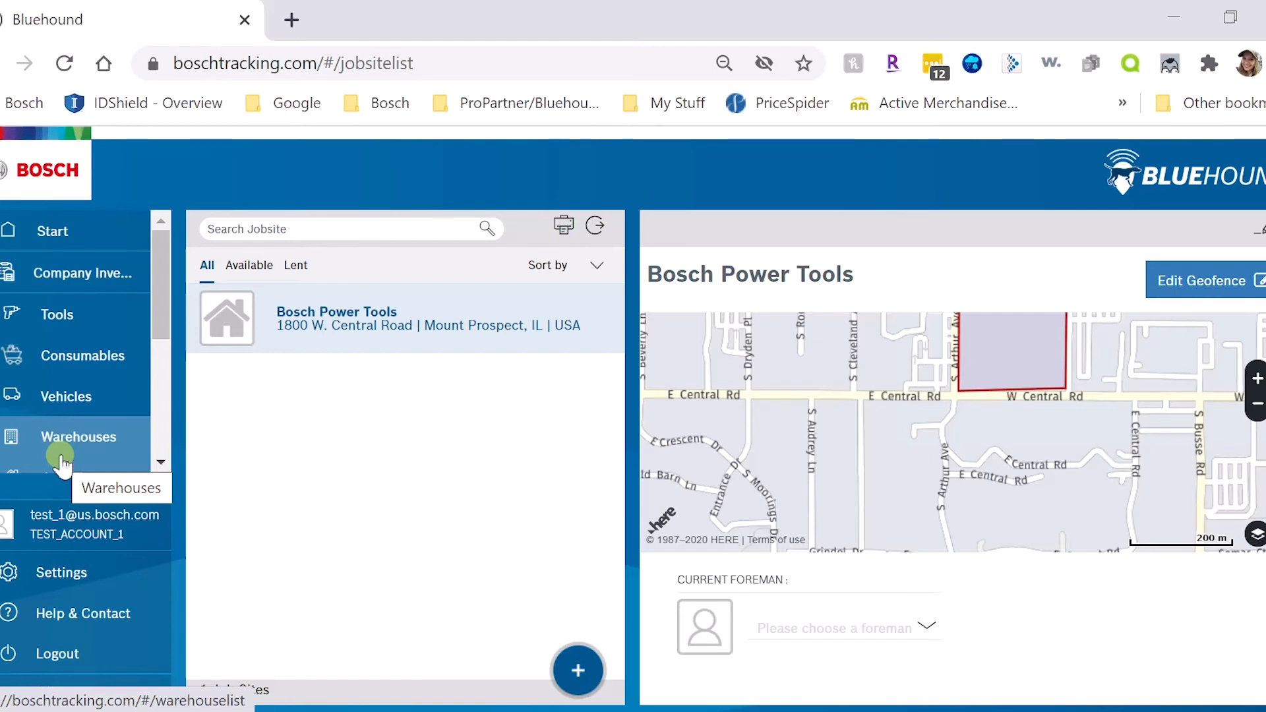
Step: Assign BOSCH Foreman as the current foreman of the Bosch Power Tools jobsite
click(872, 634)
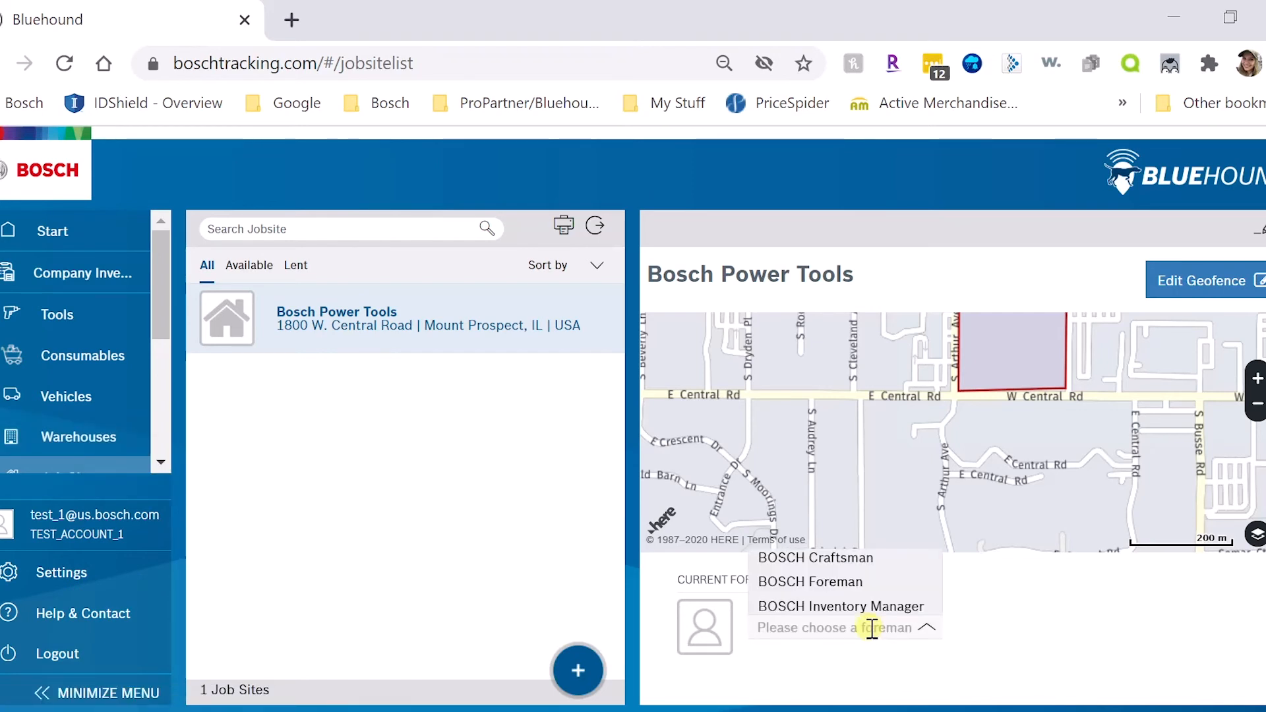
click(839, 585)
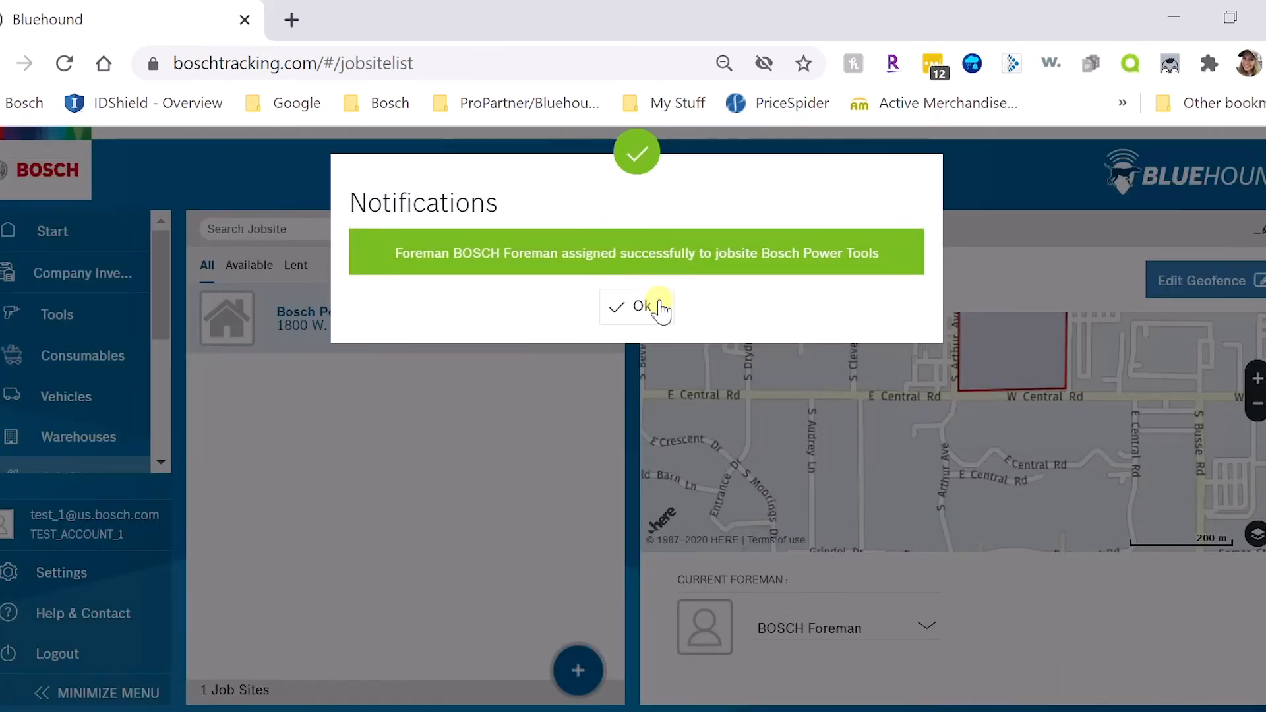
click(623, 323)
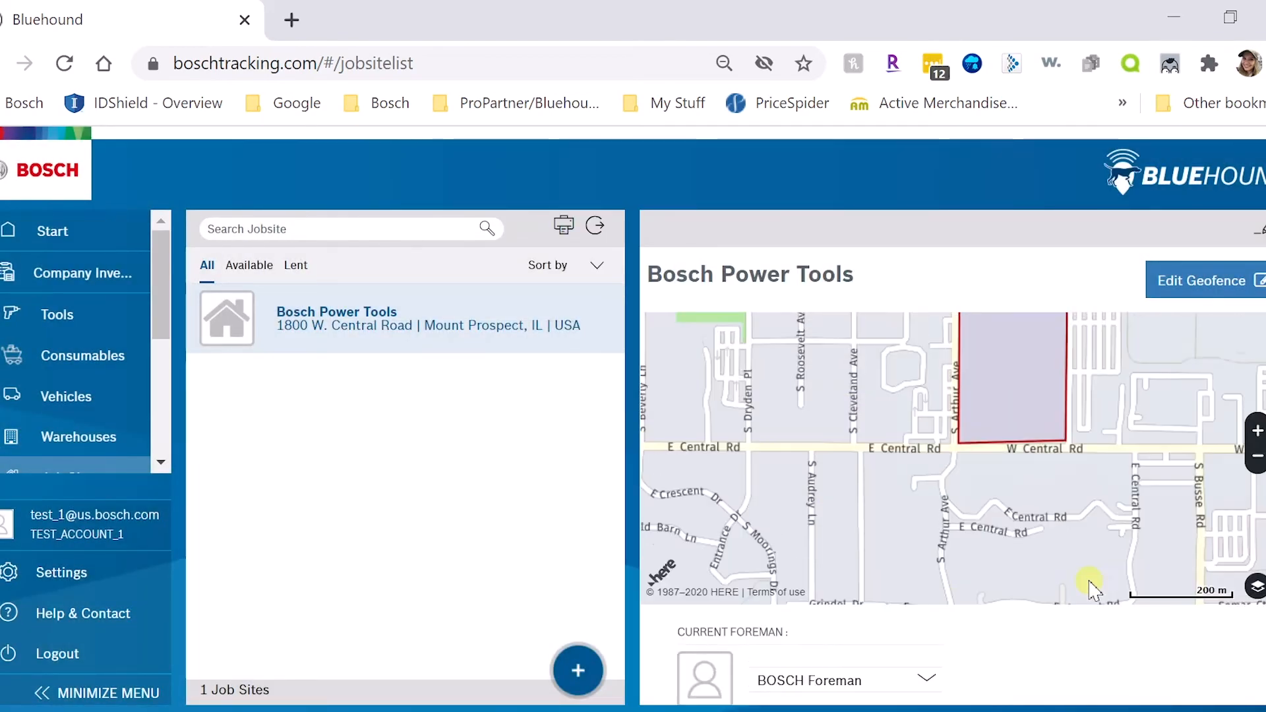
Step: View the wider area around the Bosch Power Tools geofence and examine the jobsite list's sorting options
scroll(1090, 584, down, 2)
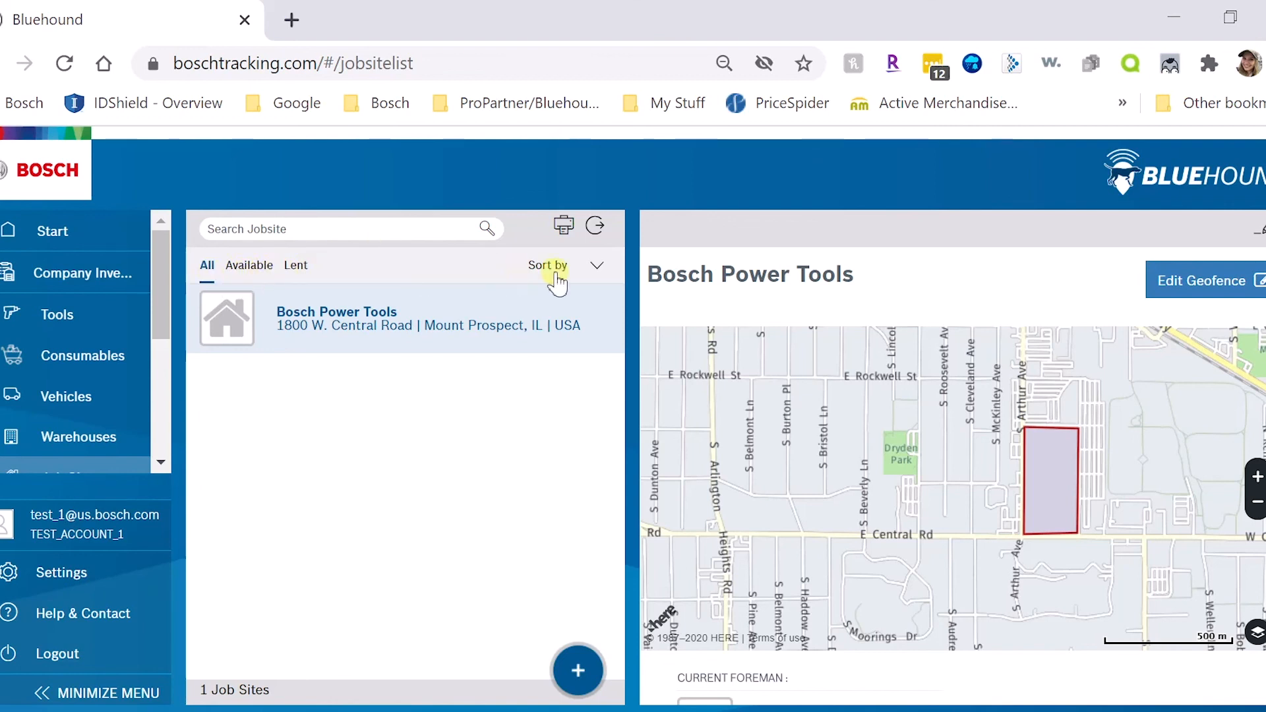
click(536, 267)
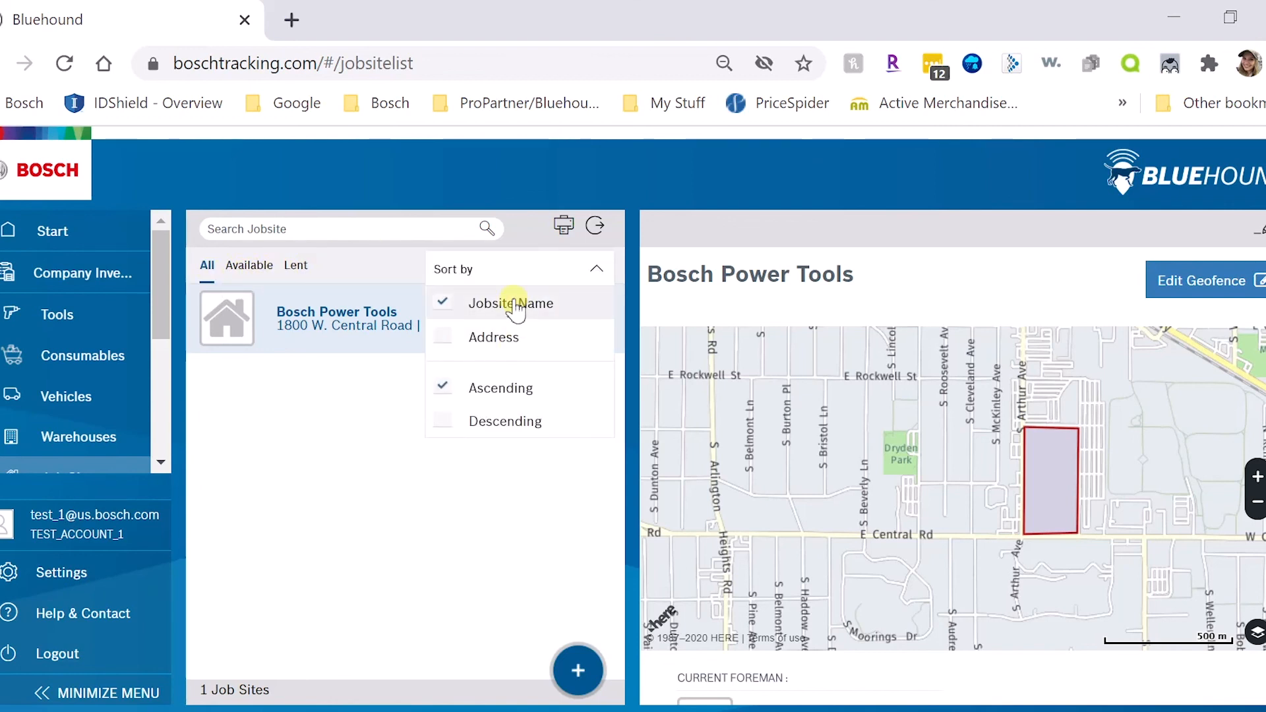
click(386, 607)
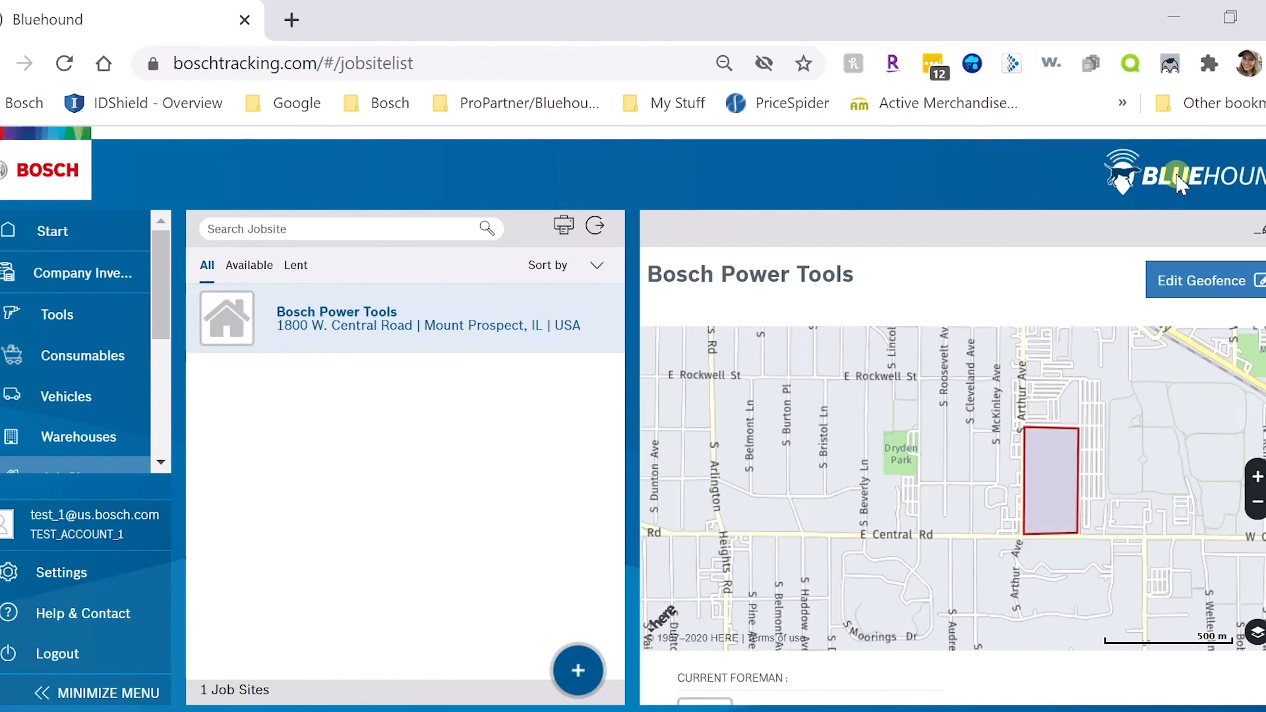